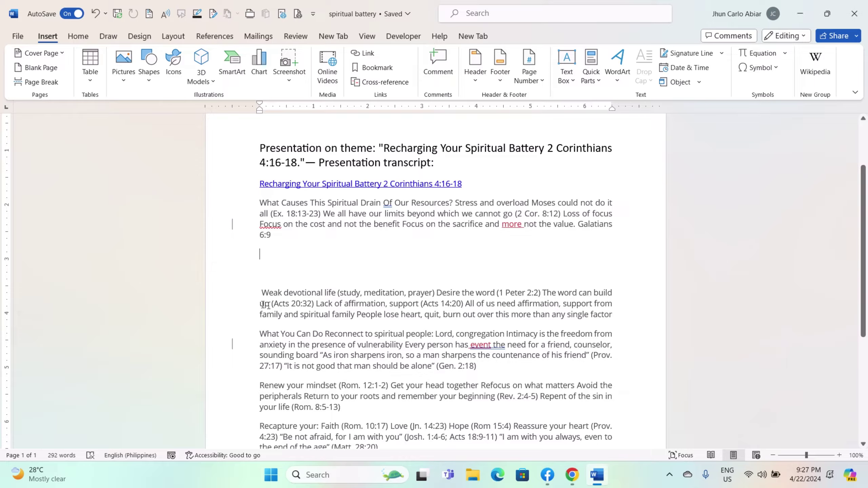
Step: Place the insertion point on the empty line below the paragraph ending in Galatians 6:9
{"action": "key", "text": "Down"}
{"action": "left_click", "coordinate": [256, 147]}
{"action": "left_click", "coordinate": [260, 253]}
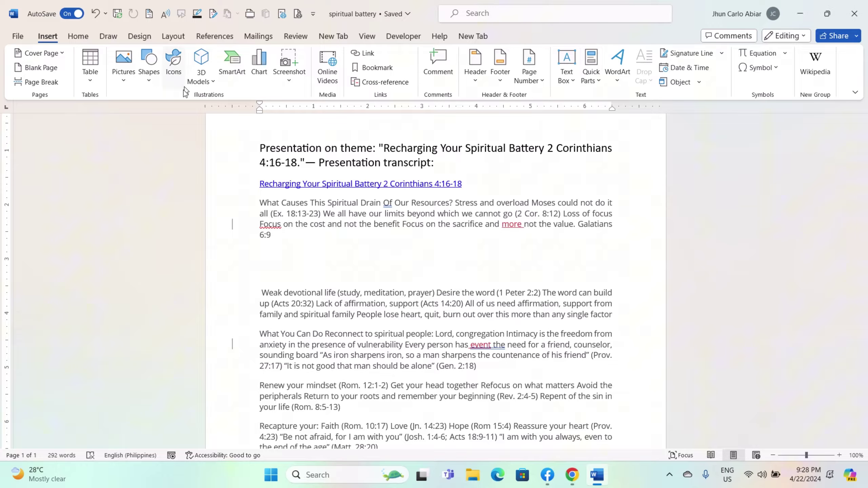
Step: Insert a Basic Cycle SmartArt graphic from the gallery's Cycle category
{"action": "left_click", "coordinate": [234, 73]}
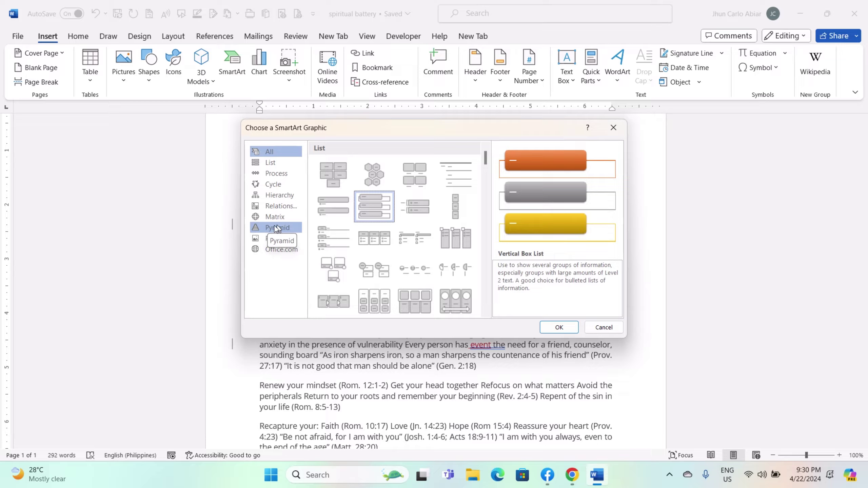
{"action": "left_click", "coordinate": [289, 200]}
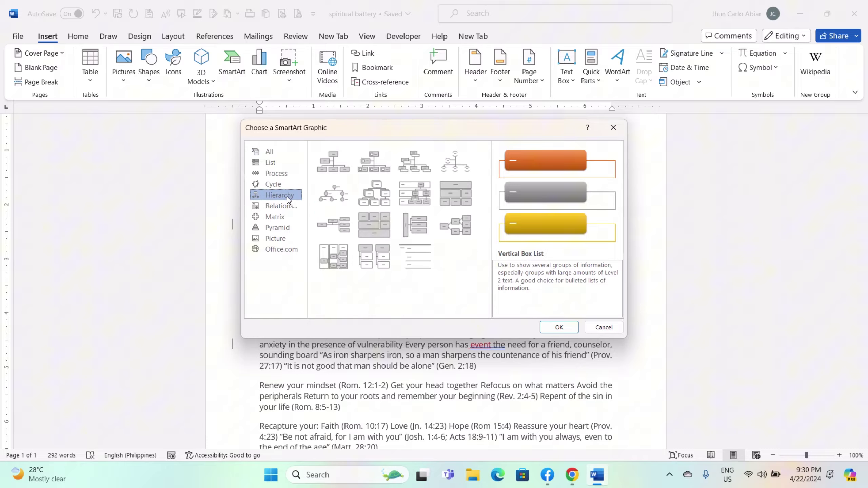
{"action": "left_click", "coordinate": [292, 187]}
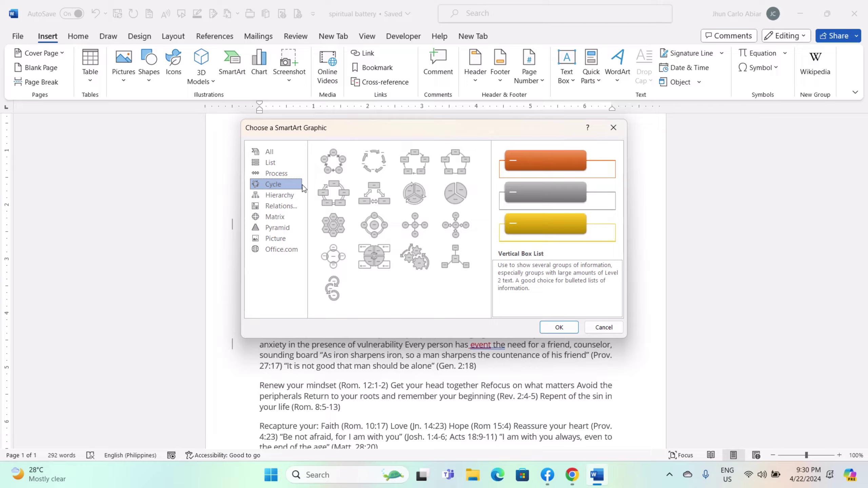
{"action": "left_click", "coordinate": [344, 207]}
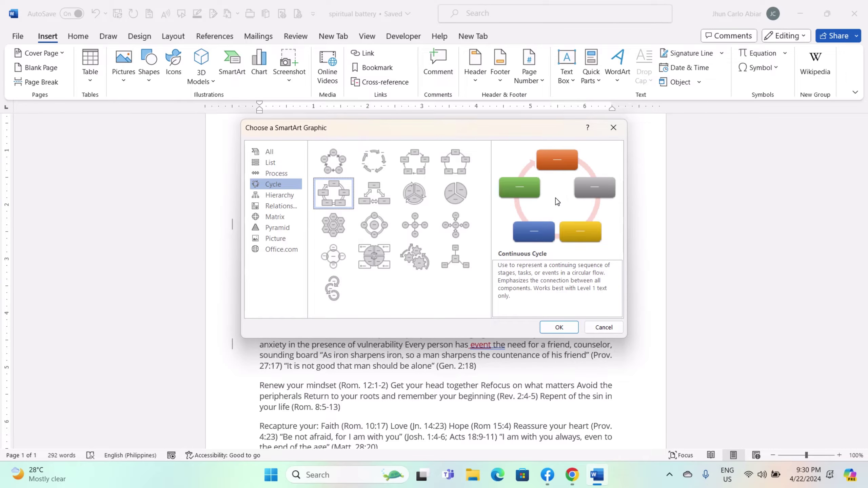
{"action": "left_click", "coordinate": [382, 194]}
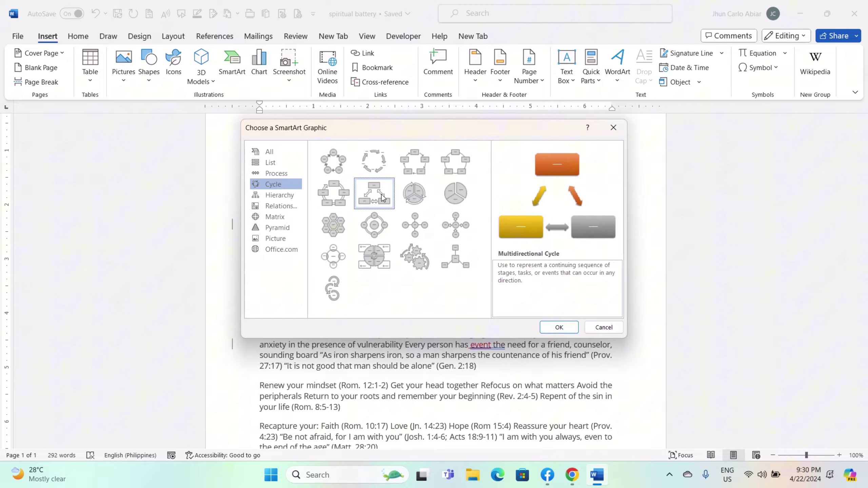
{"action": "left_click", "coordinate": [344, 196]}
{"action": "left_click", "coordinate": [335, 163]}
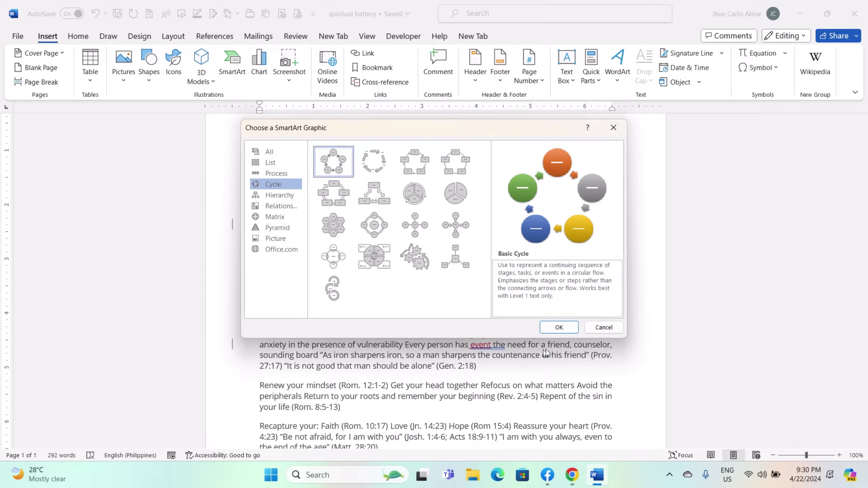
{"action": "left_click", "coordinate": [552, 331]}
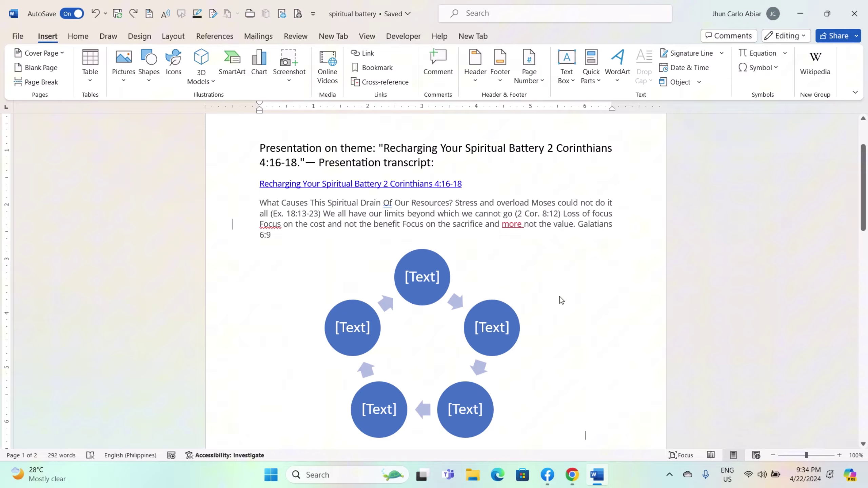
Step: Select the Basic Cycle diagram and show its SmartArt Design options
{"action": "left_click", "coordinate": [533, 304]}
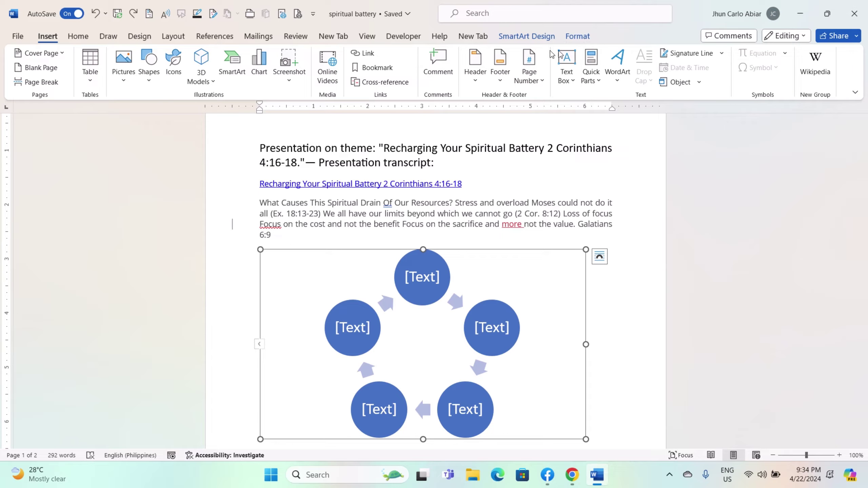
{"action": "left_click", "coordinate": [539, 35]}
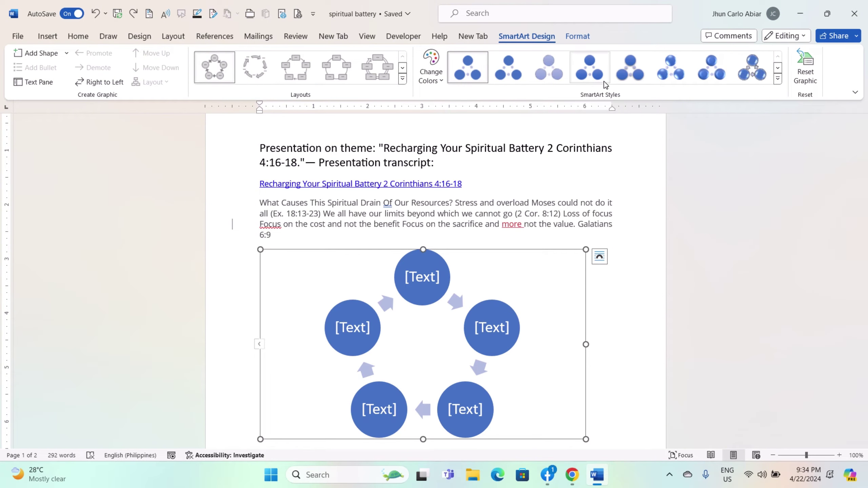
Step: Apply a Colorful colour scheme and switch the diagram to the Continuous Cycle layout
{"action": "left_click", "coordinate": [431, 67]}
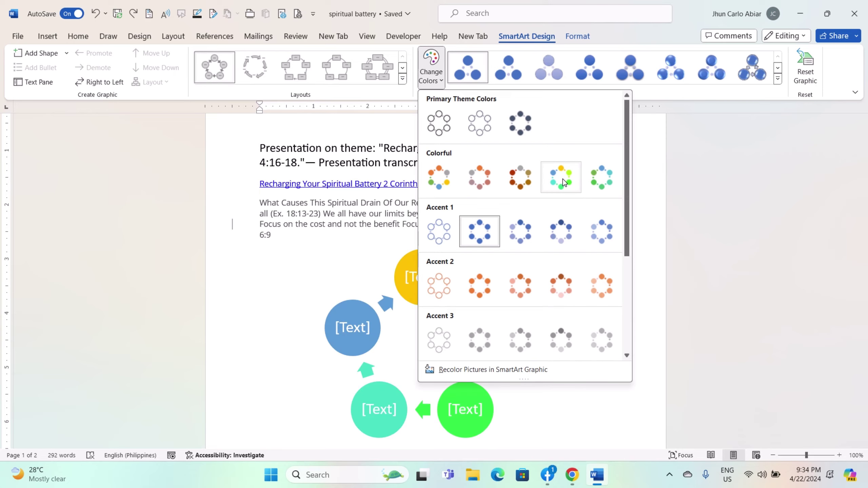
{"action": "left_click", "coordinate": [580, 182]}
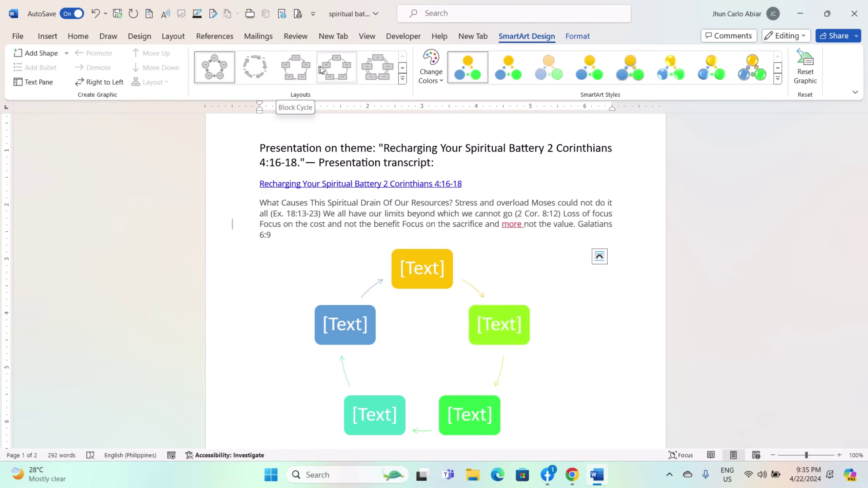
{"action": "left_click", "coordinate": [372, 70]}
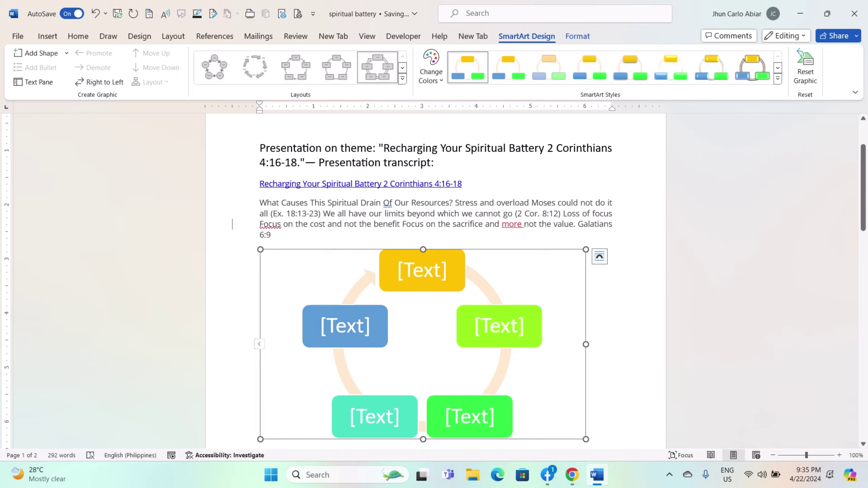
Step: Reset the graphic and enter 'lack of affirmation' as the fifth item in the Text Pane
{"action": "left_click", "coordinate": [809, 78]}
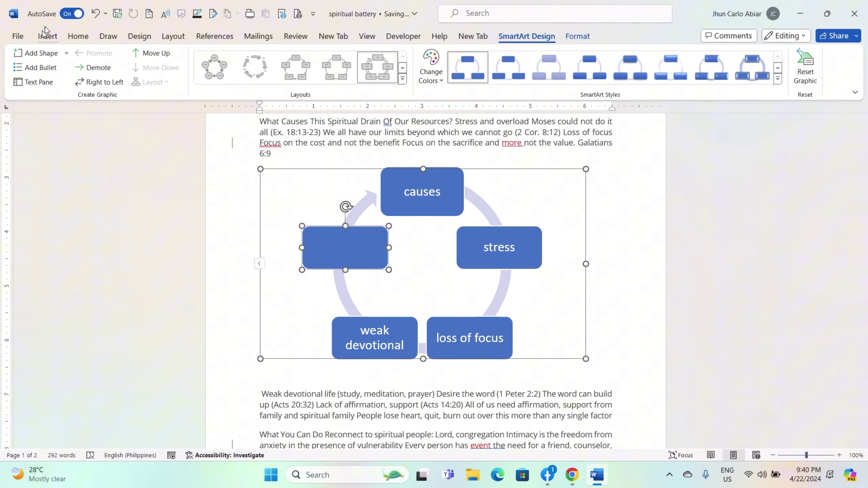
{"action": "left_click", "coordinate": [34, 82]}
{"action": "left_click", "coordinate": [200, 243]}
{"action": "type", "text": "l"}
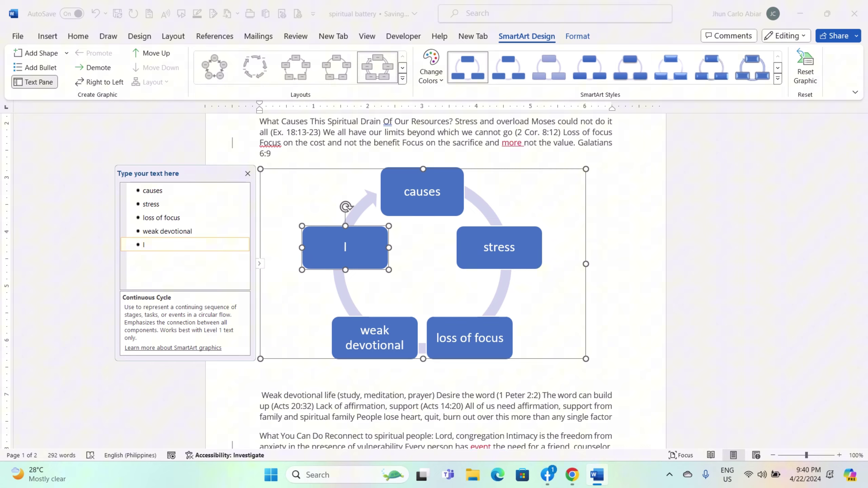
{"action": "type", "text": "ack of affo"}
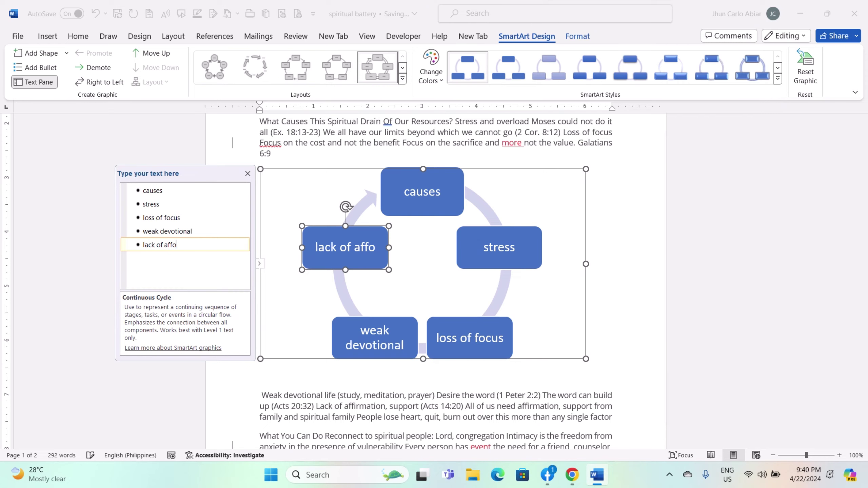
{"action": "key", "text": "BackSpace"}
{"action": "type", "text": "irmation"}
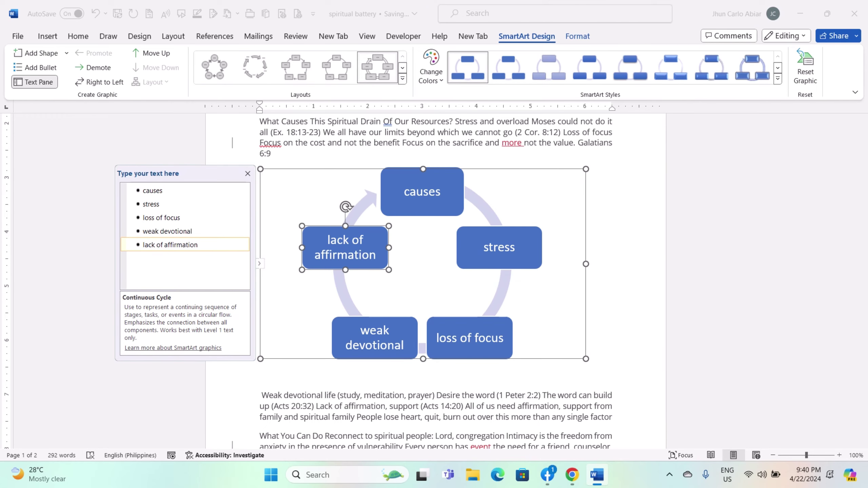
Step: Close the Text Pane and enlarge the 'causes' and 'stress' boxes
{"action": "left_click", "coordinate": [247, 173]}
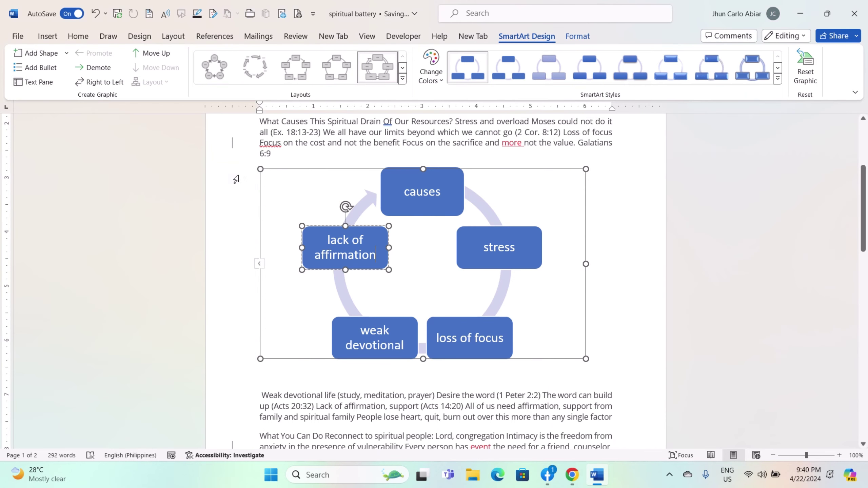
{"action": "left_click", "coordinate": [437, 195]}
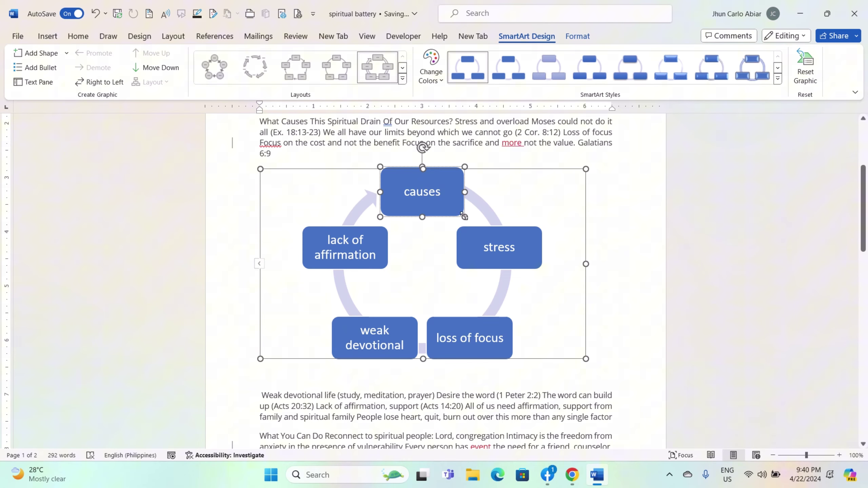
{"action": "mouse_move", "coordinate": [465, 217]}
{"action": "left_mouse_down"}
{"action": "mouse_move", "coordinate": [482, 233]}
{"action": "mouse_move", "coordinate": [470, 219]}
{"action": "left_mouse_up"}
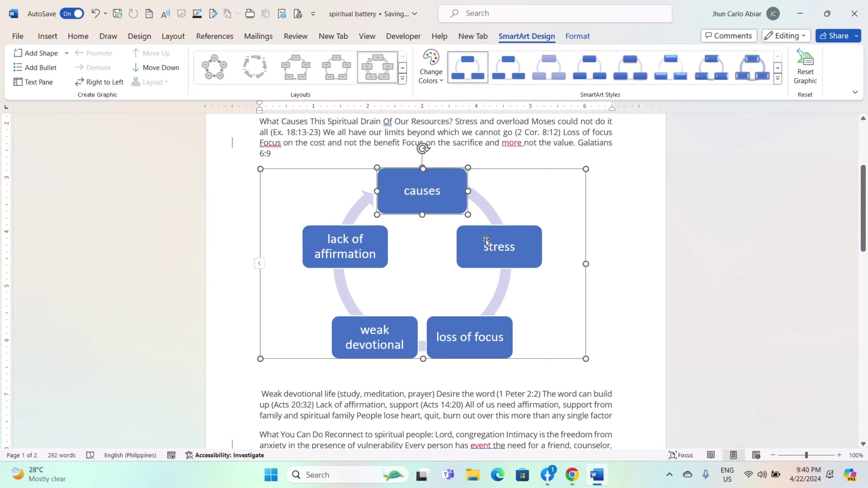
{"action": "left_click", "coordinate": [499, 239]}
{"action": "left_click_drag", "start_coordinate": [543, 269], "coordinate": [553, 283]}
Step: Apply Square text wrapping and position the diagram beneath the Galatians 6:9 paragraph
{"action": "left_click", "coordinate": [580, 204]}
{"action": "left_click", "coordinate": [599, 176]}
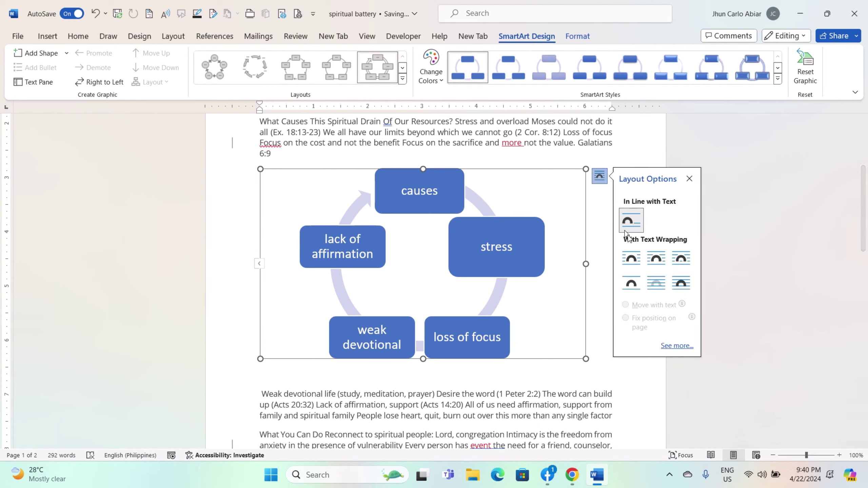
{"action": "left_click", "coordinate": [653, 262]}
{"action": "mouse_move", "coordinate": [549, 170]}
{"action": "left_mouse_down"}
{"action": "mouse_move", "coordinate": [558, 209]}
{"action": "mouse_move", "coordinate": [550, 155]}
{"action": "mouse_move", "coordinate": [553, 230]}
{"action": "mouse_move", "coordinate": [556, 143]}
{"action": "mouse_move", "coordinate": [558, 158]}
{"action": "left_mouse_up"}
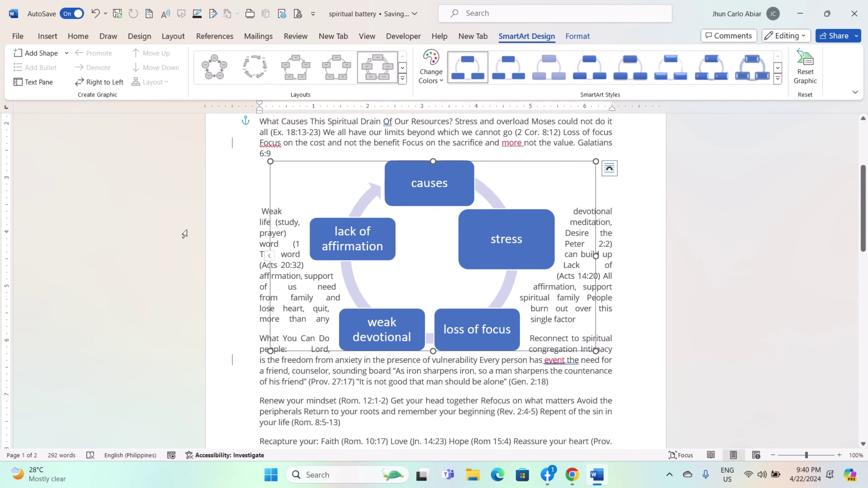
{"action": "scroll", "coordinate": [324, 287], "scroll_direction": "down", "scroll_amount": 1}
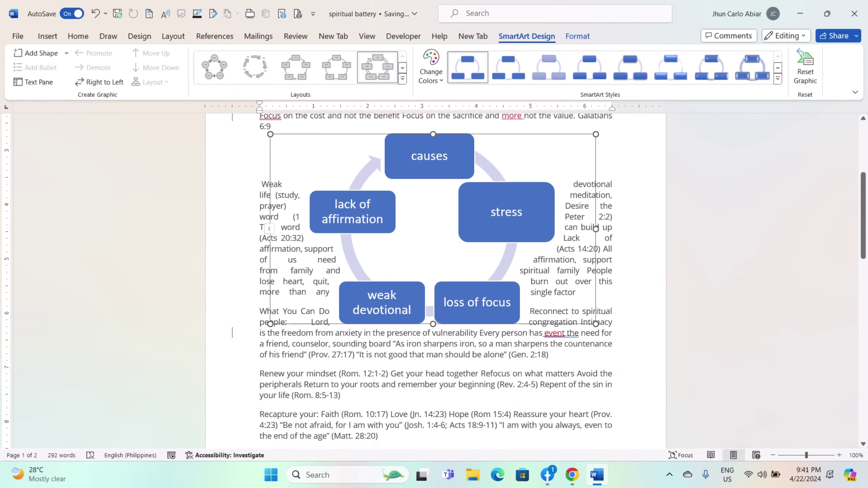
{"action": "scroll", "coordinate": [325, 287], "scroll_direction": "up", "scroll_amount": 6}
{"action": "scroll", "coordinate": [434, 284], "scroll_direction": "down", "scroll_amount": 5}
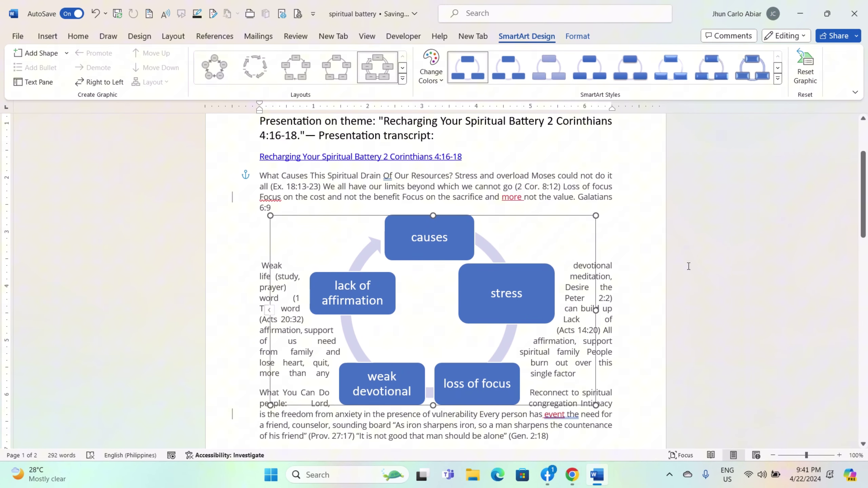
{"action": "scroll", "coordinate": [434, 284], "scroll_direction": "up", "scroll_amount": 3}
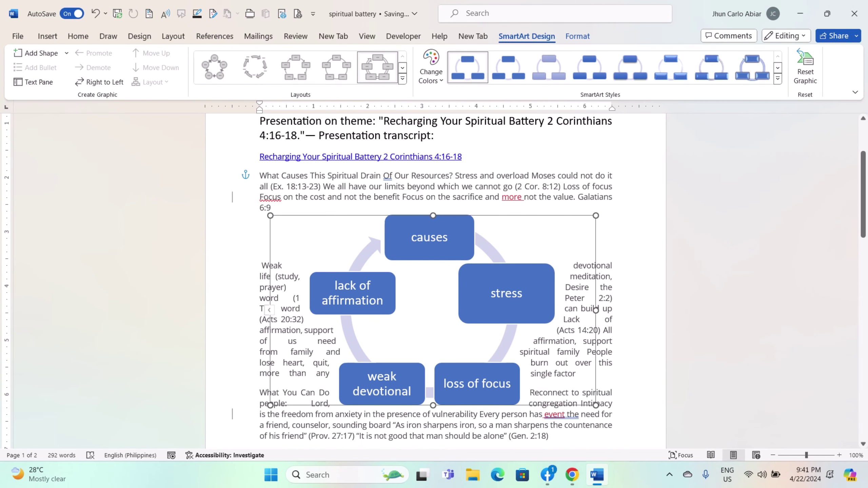